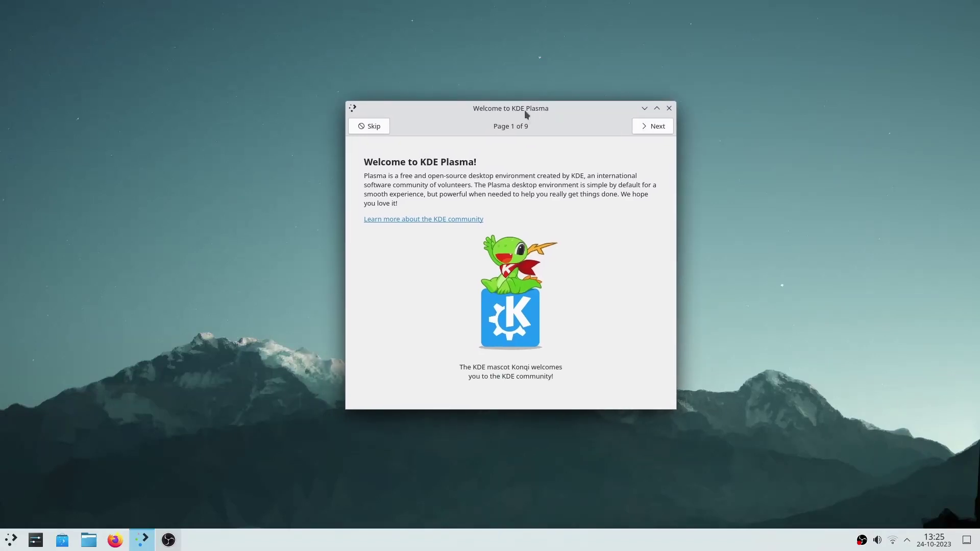
Step: Set clicking files to 'Selects them' from Simple by Default, then continue to page 4
click(645, 128)
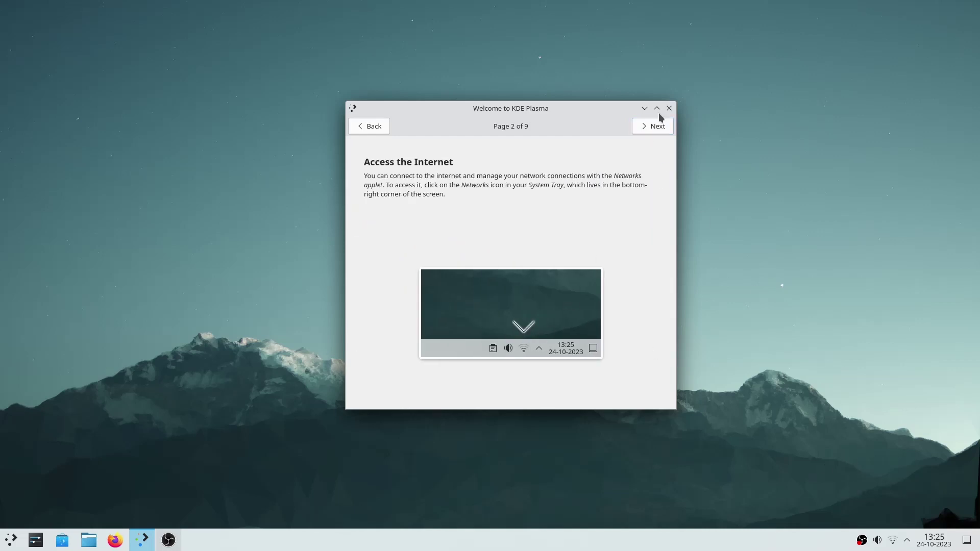
click(659, 127)
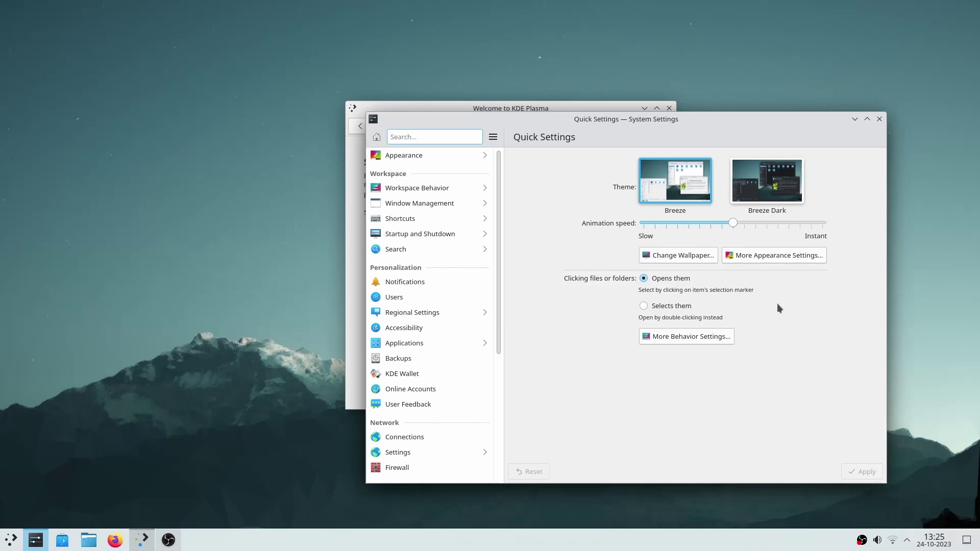
click(672, 306)
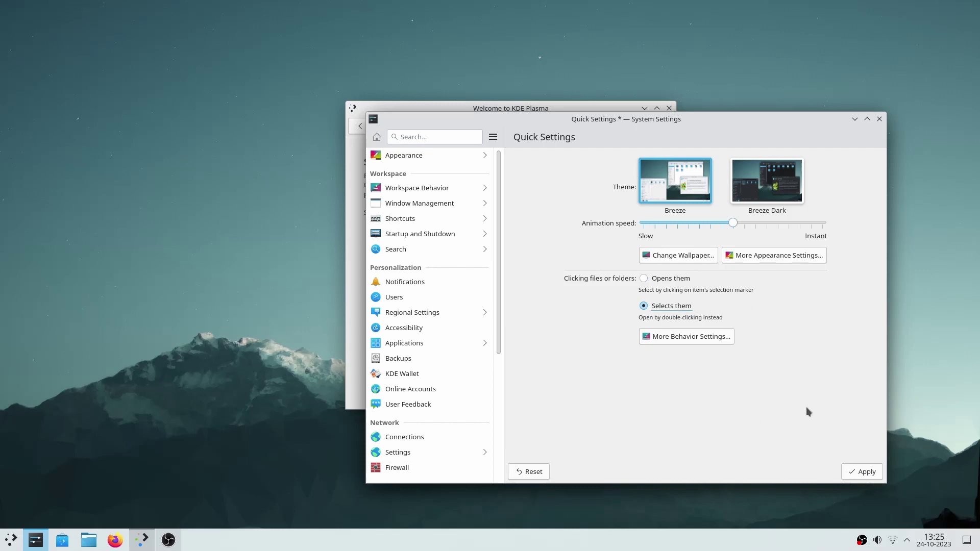
click(866, 472)
click(879, 120)
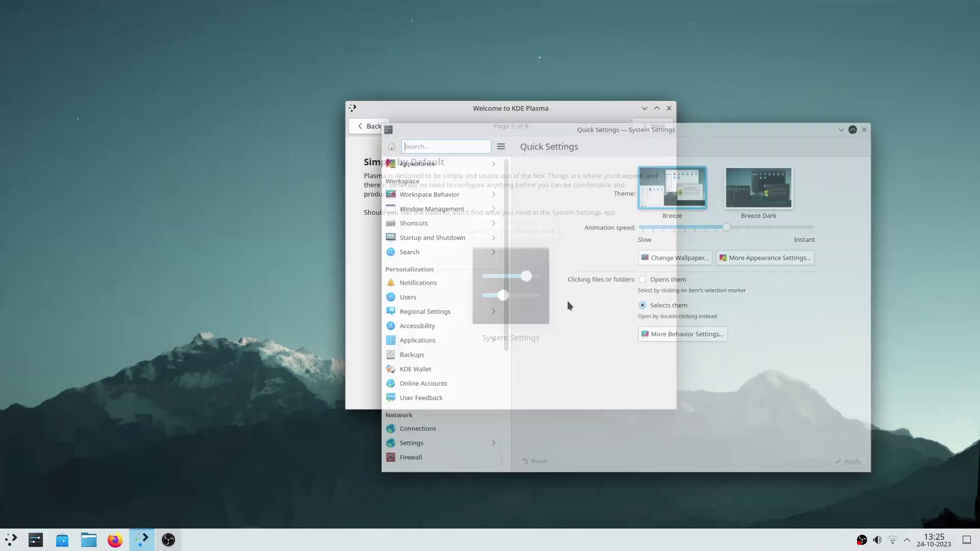
click(645, 124)
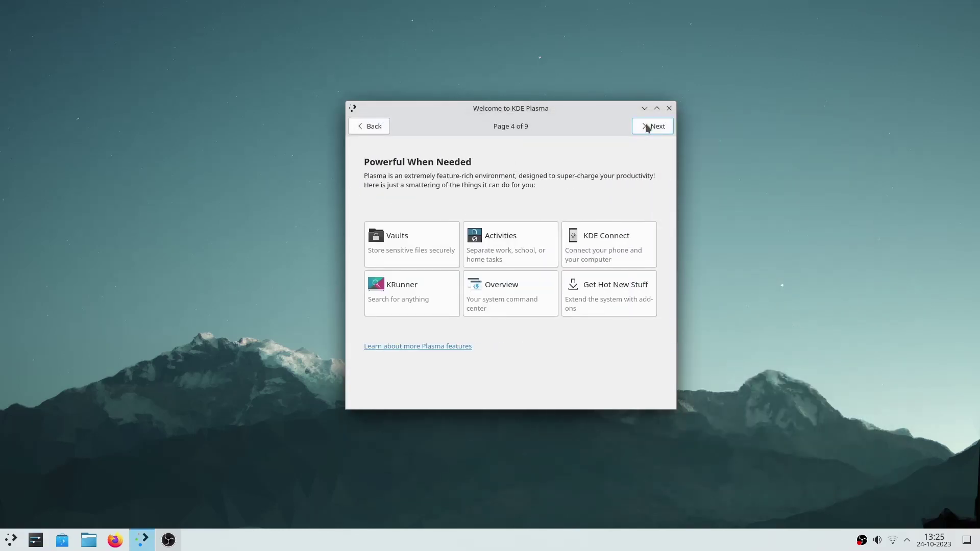
Step: Explore the Activities and Overview features, toggling the Meta+W windows overview
click(509, 260)
click(368, 126)
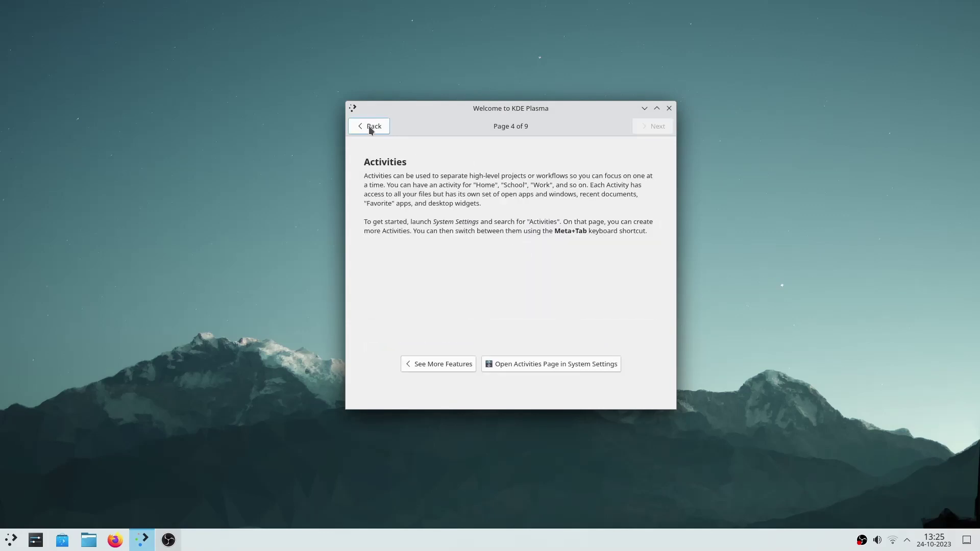
click(498, 292)
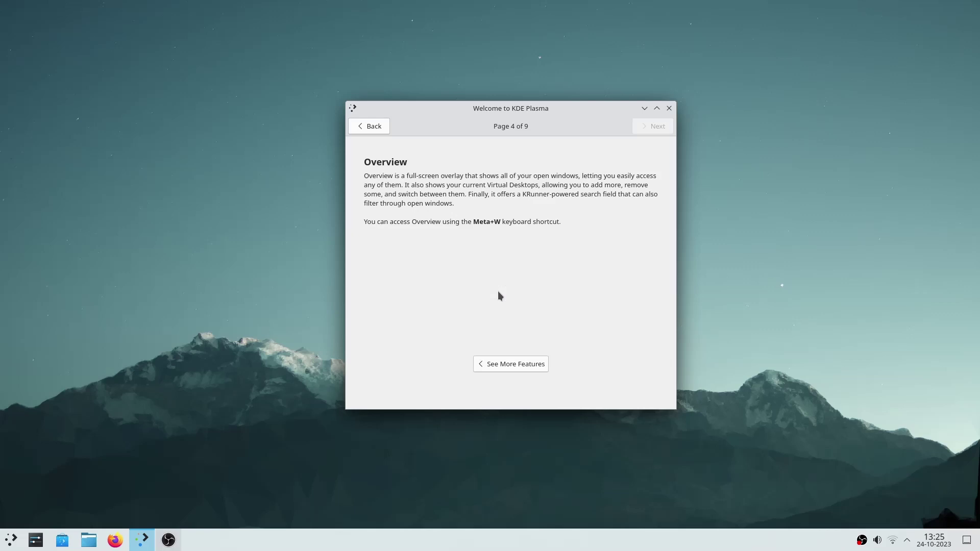
key(super+w)
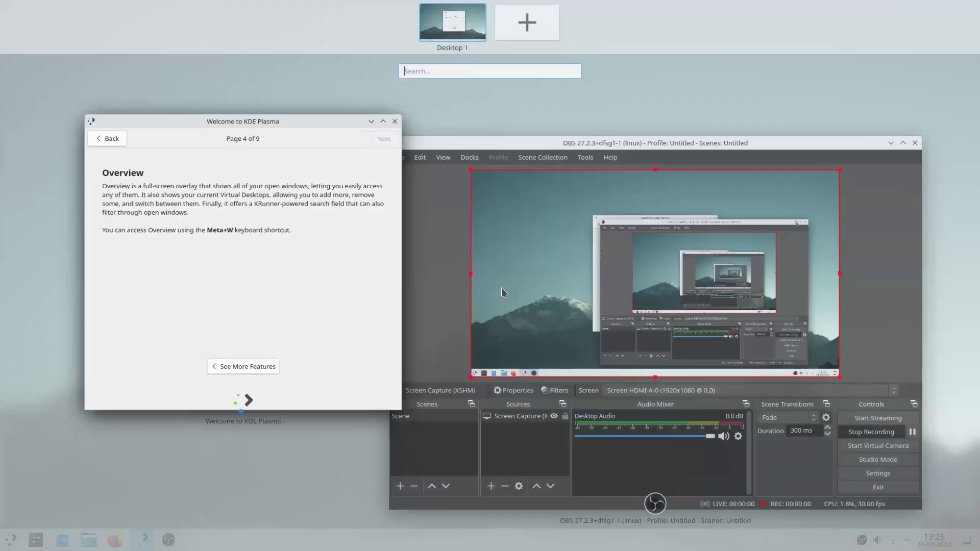
key(super+w)
key(super+w)
key(super+w)
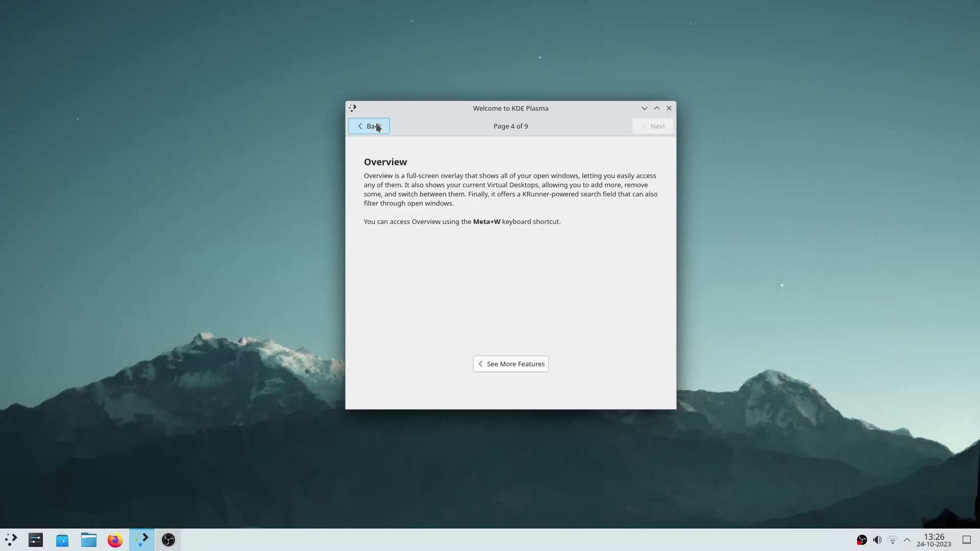
click(376, 126)
Step: Page through Manage Software, usage info, online accounts and Get Involved to the final page
click(660, 128)
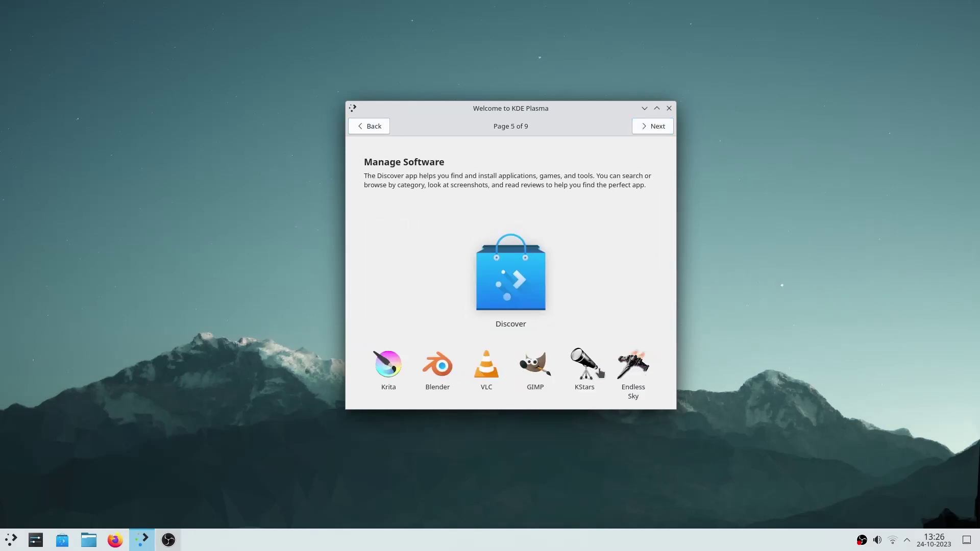
click(653, 130)
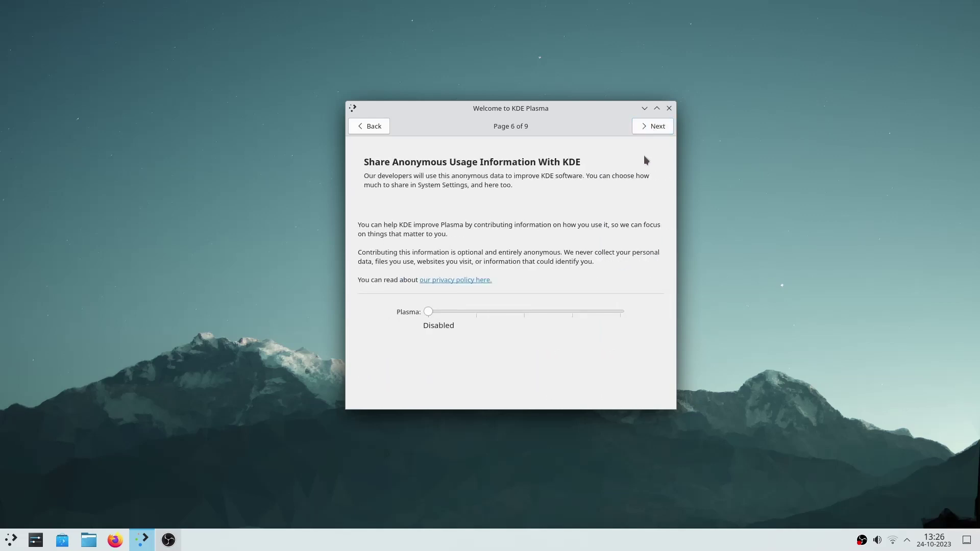
click(652, 129)
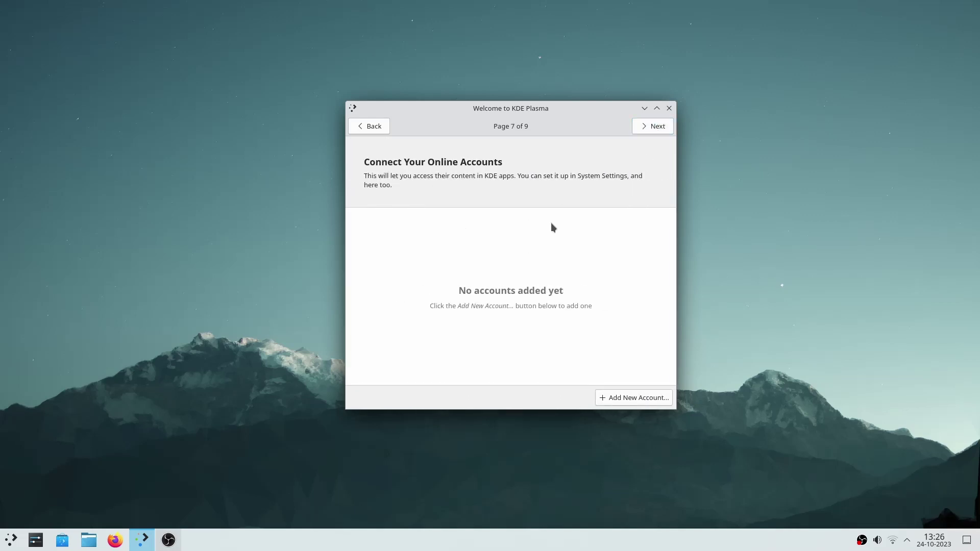
click(643, 125)
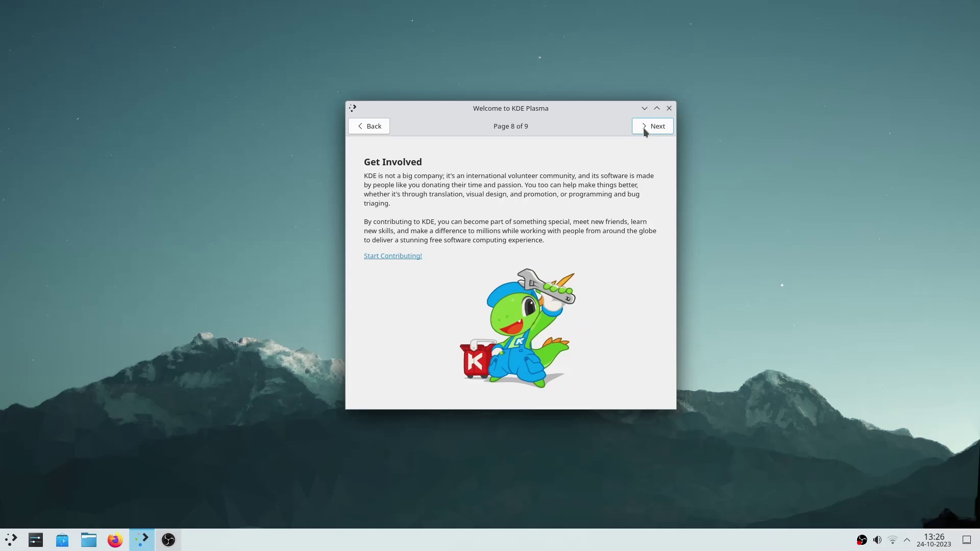
click(643, 128)
click(644, 128)
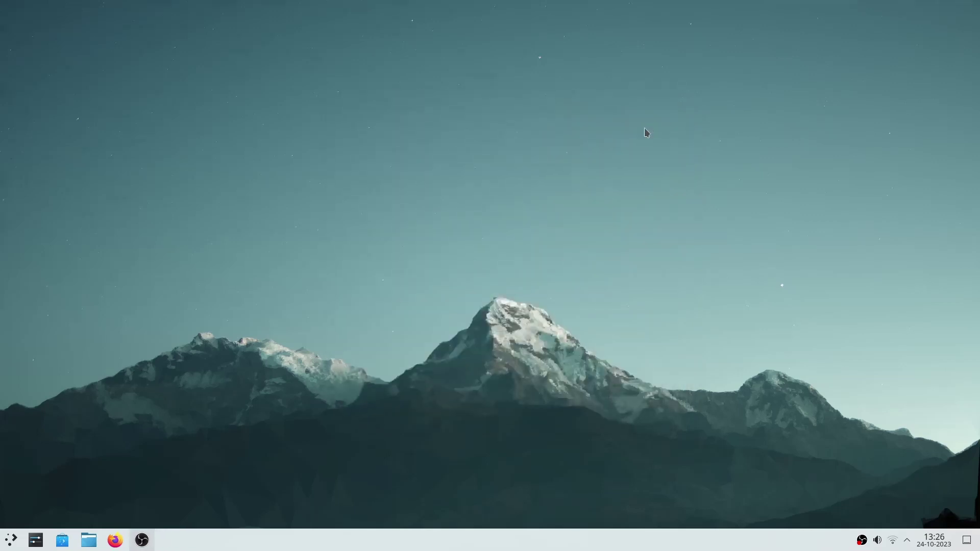
click(11, 540)
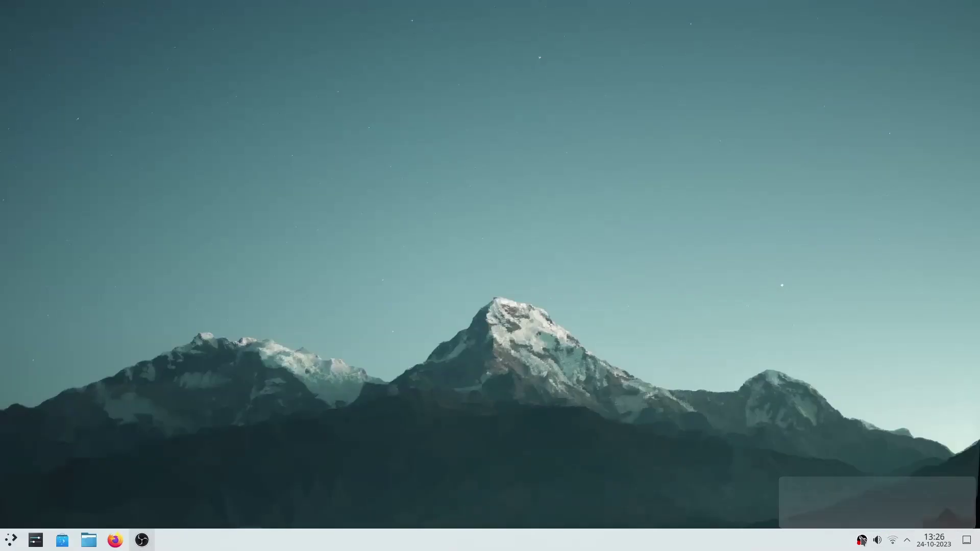
click(879, 540)
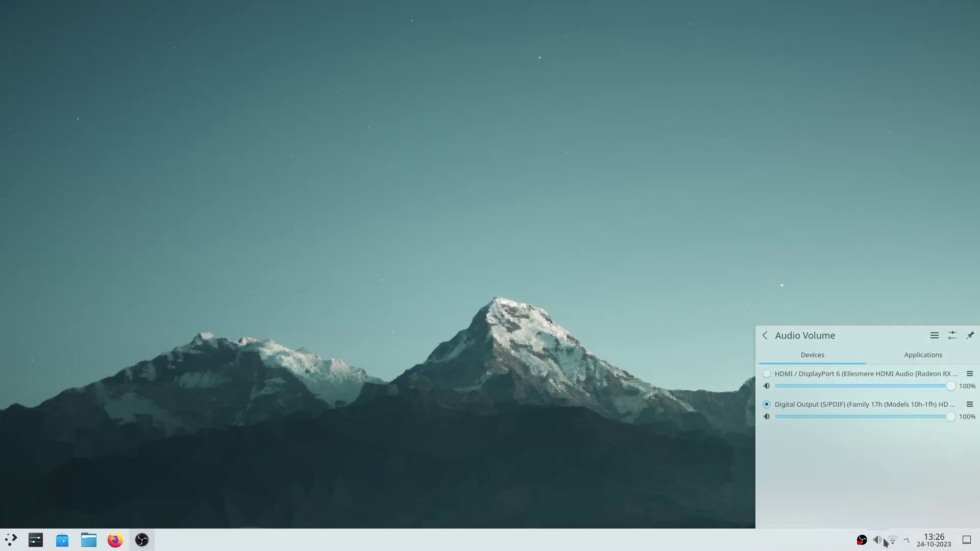
click(895, 541)
click(894, 540)
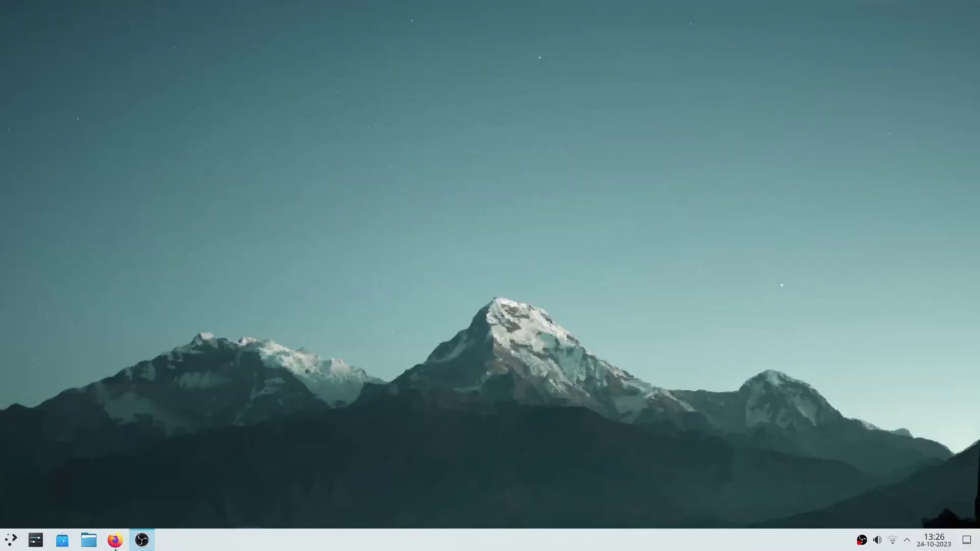
Step: Open the application launcher and list All Applications by category
click(13, 541)
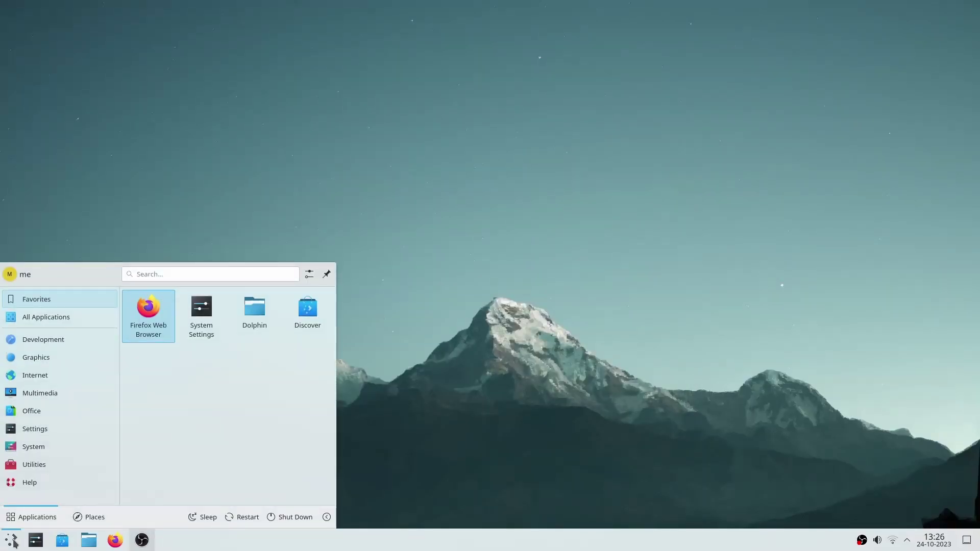
click(35, 318)
scroll(212, 342, down, 1)
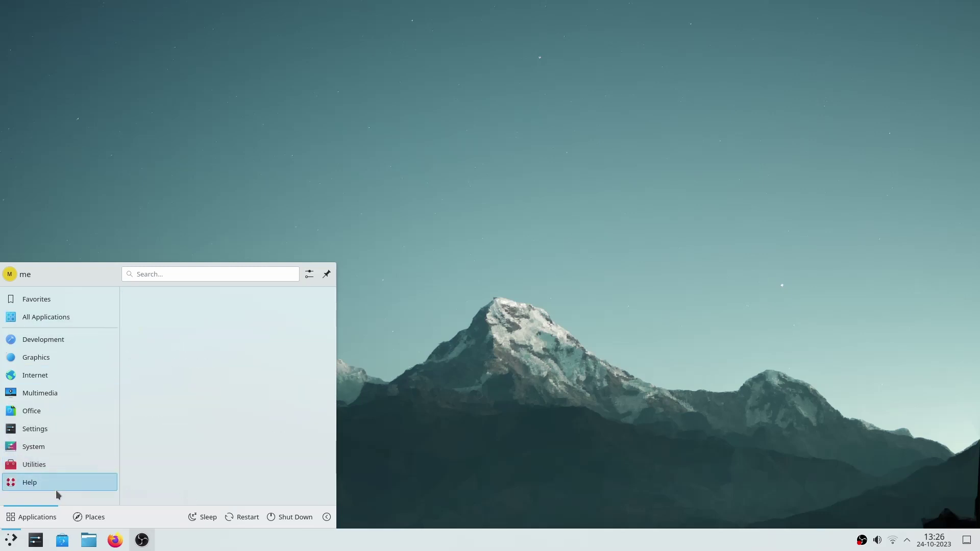
Step: Open Discover, enlarge its window and view Blender's details full screen
click(457, 288)
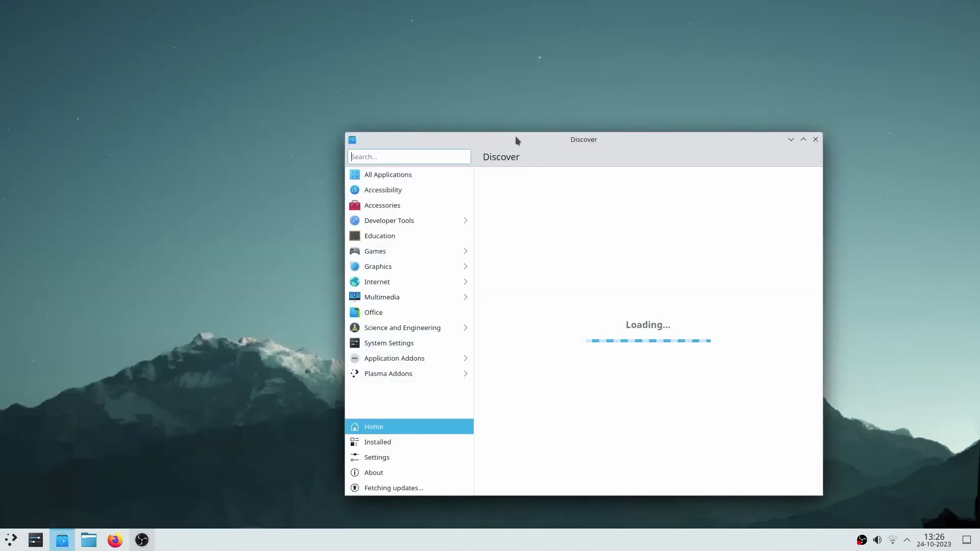
drag(515, 136, 408, 59)
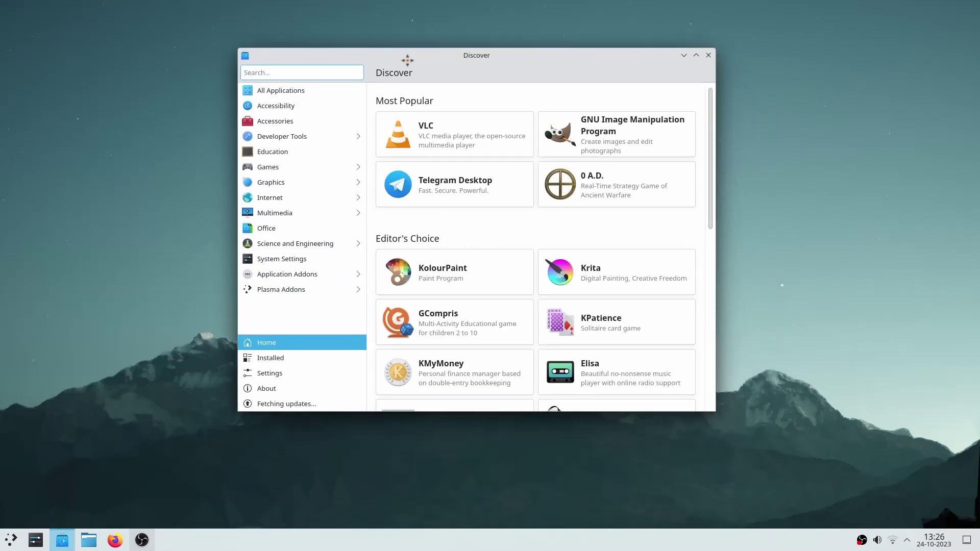
drag(715, 168, 858, 168)
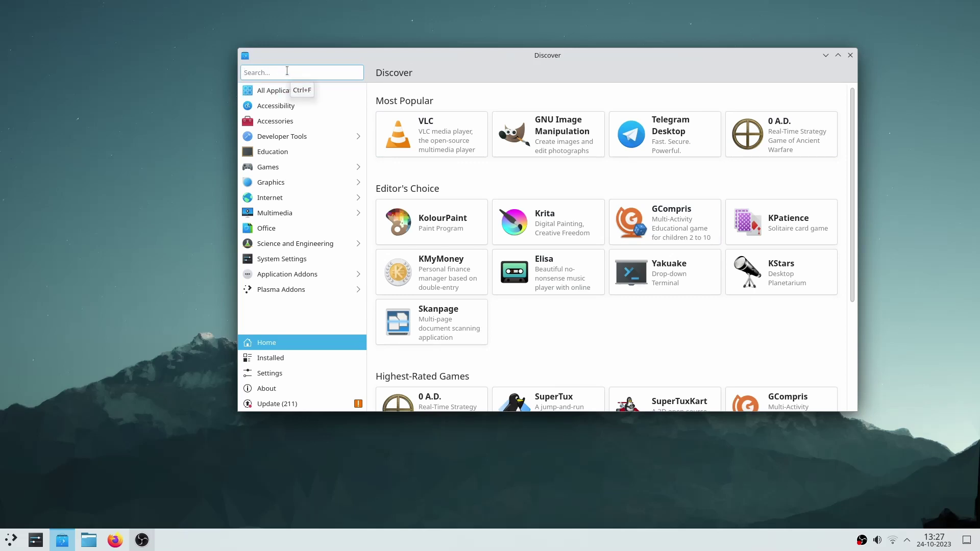
text(blende)
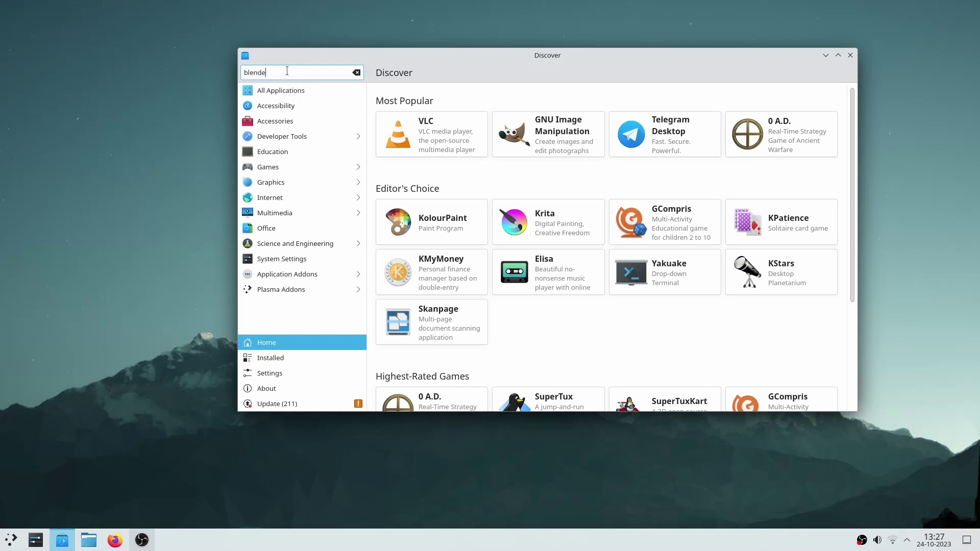
text(r)
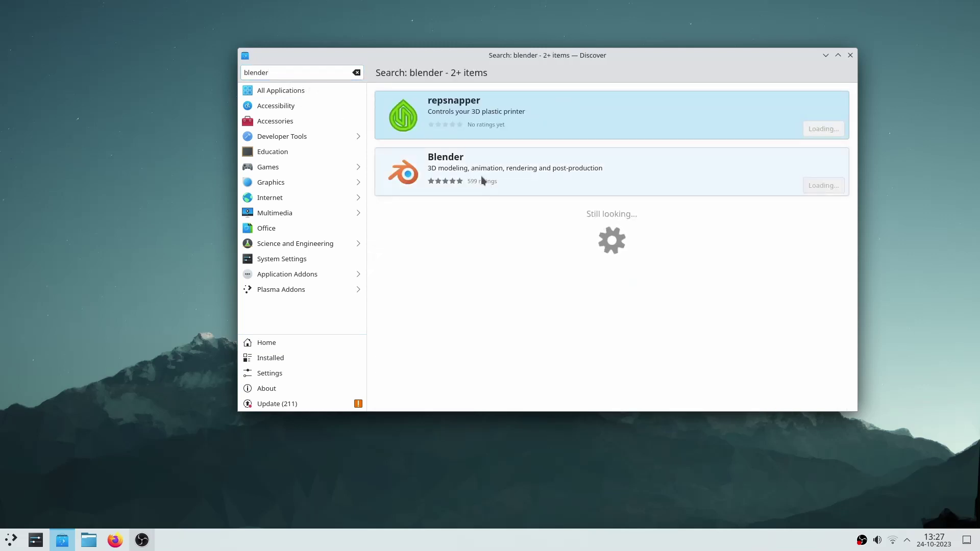
click(481, 175)
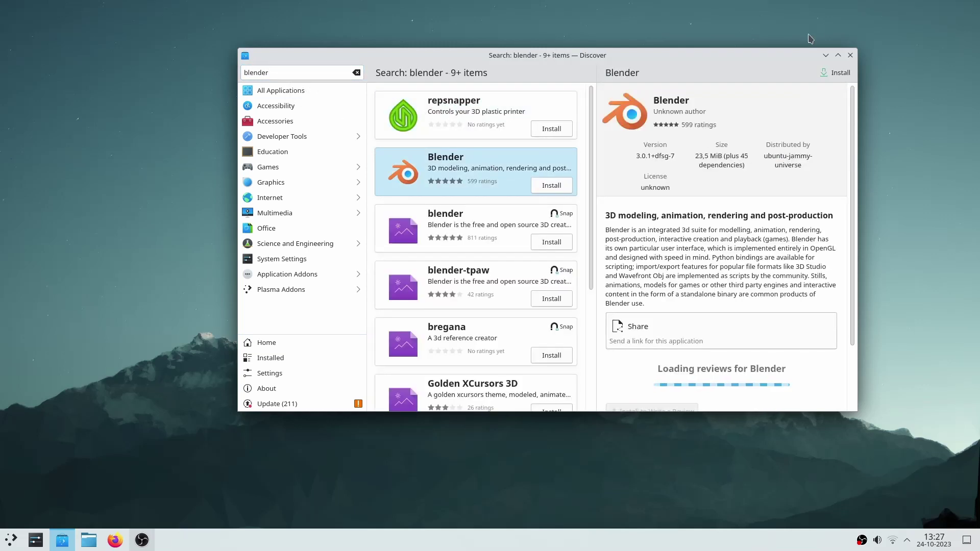
click(838, 55)
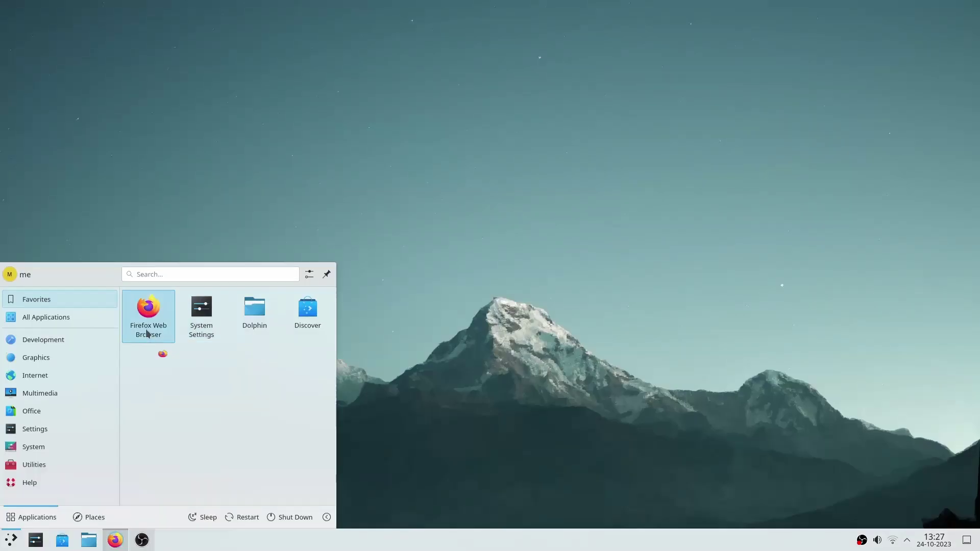
Step: Launch Firefox and close its privacy notice tab
click(146, 320)
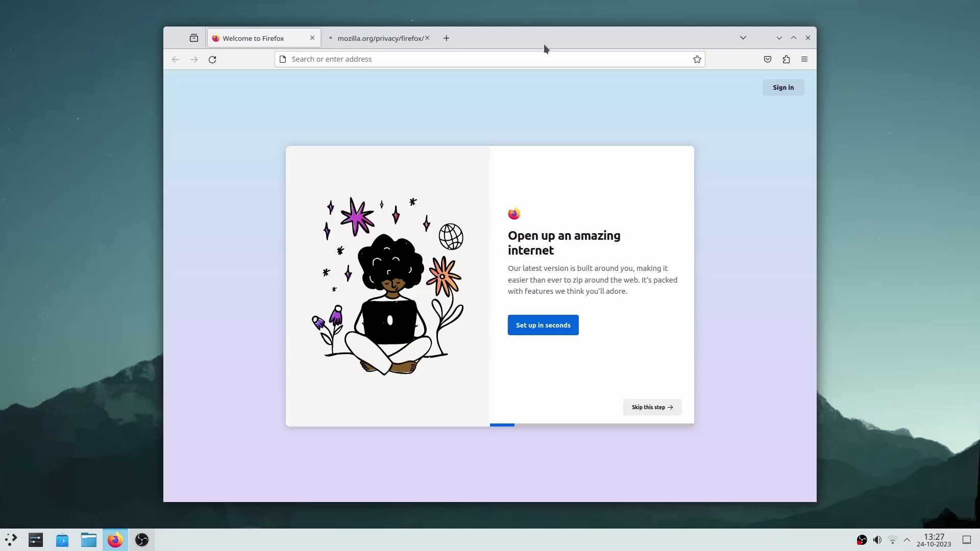
click(332, 37)
click(332, 36)
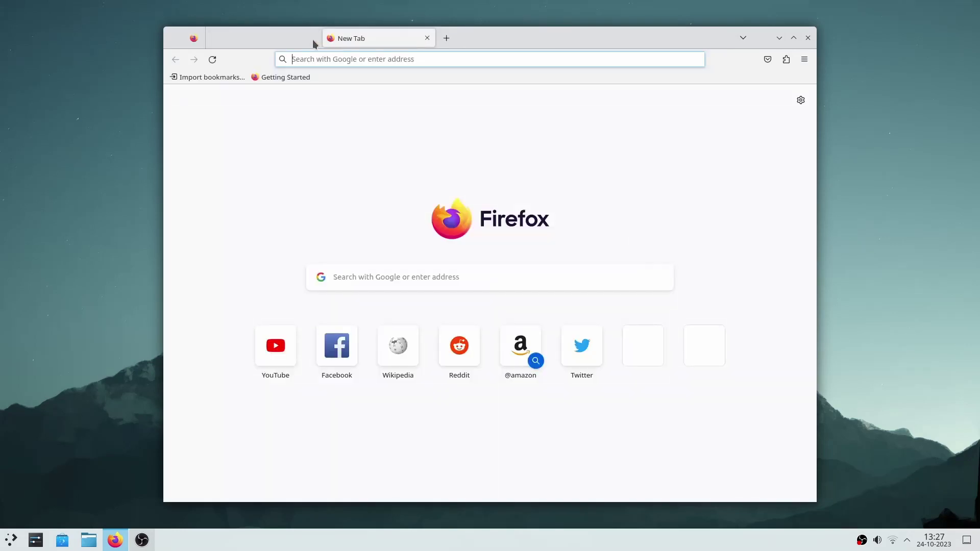
Step: Open Dolphin on the home folder and maximize its window
click(89, 541)
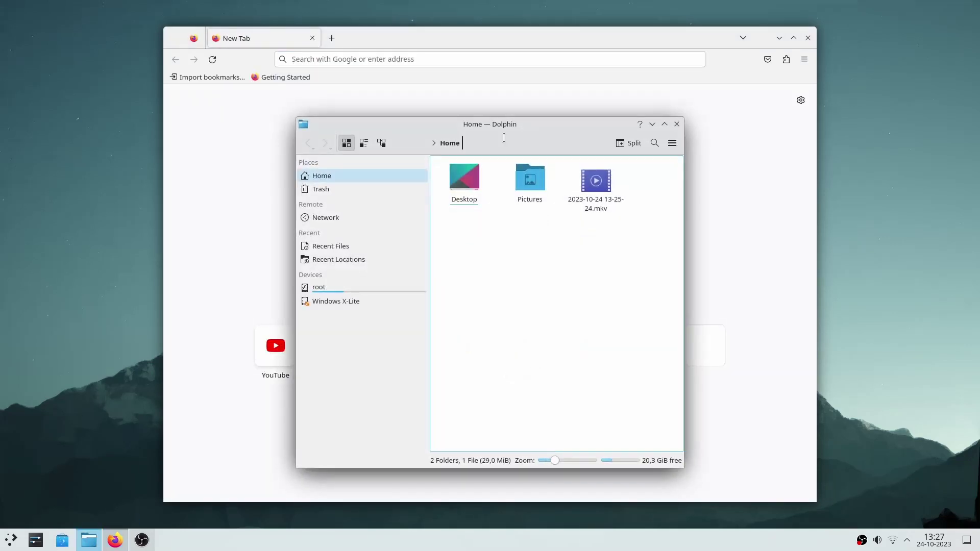
double_click(516, 127)
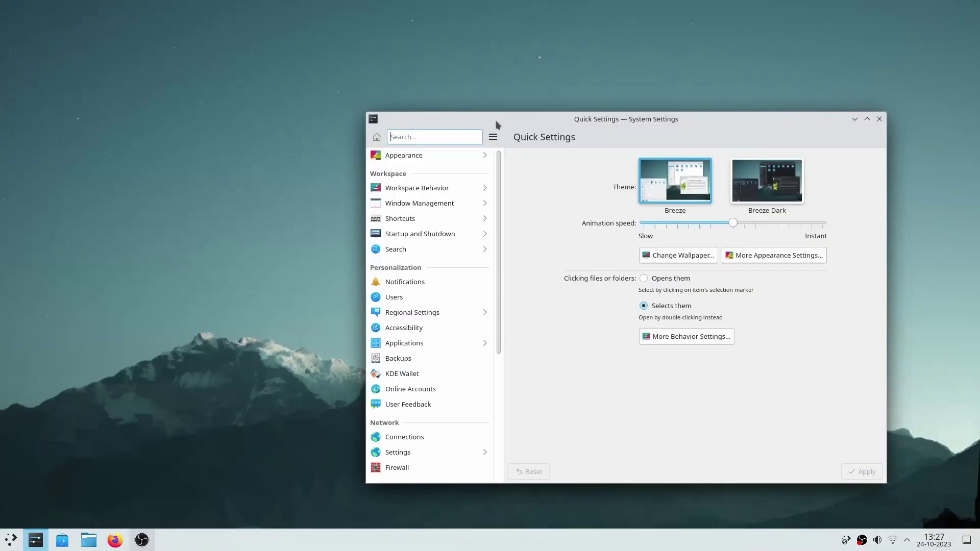
Step: Move System Settings up-left and try icon view before returning to the sidebar
drag(496, 120, 403, 84)
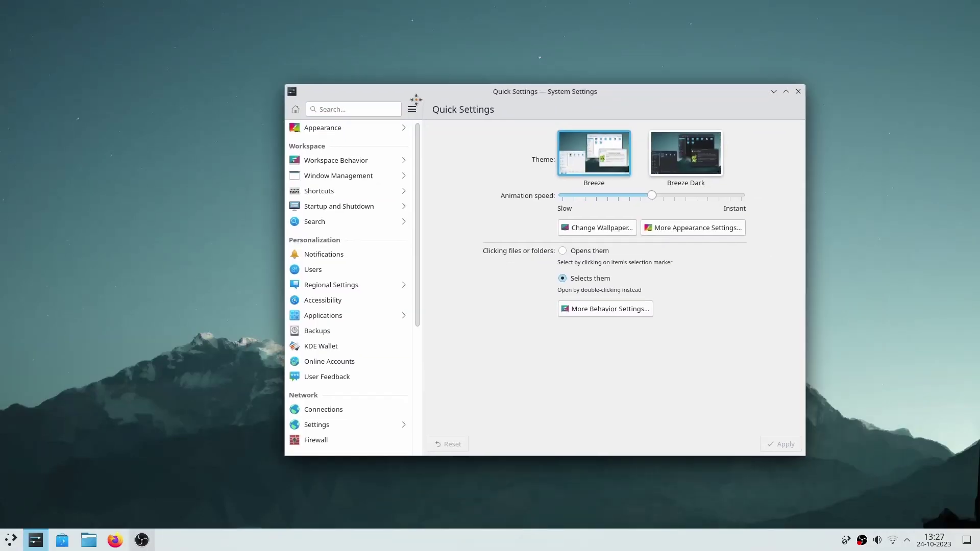
click(403, 104)
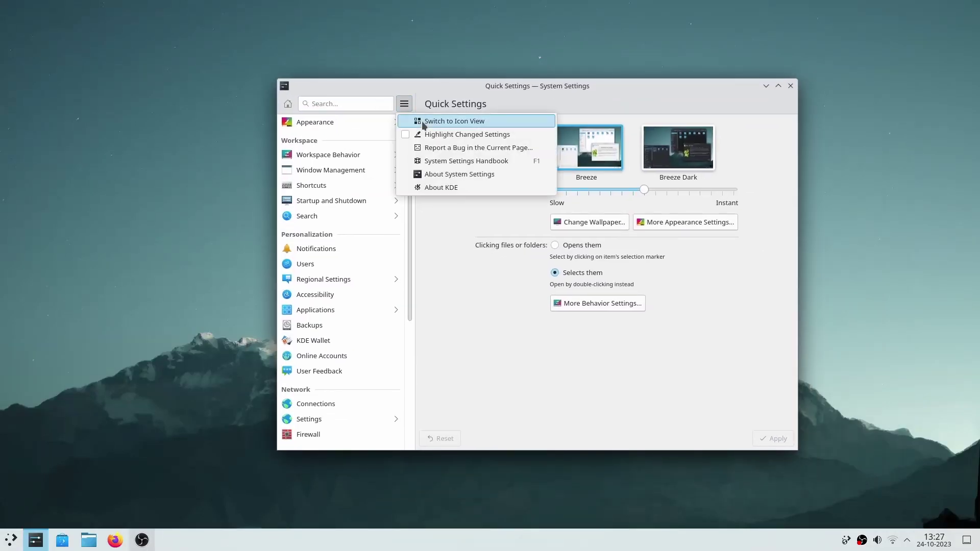
click(453, 121)
scroll(591, 207, down, 2)
scroll(591, 208, up, 2)
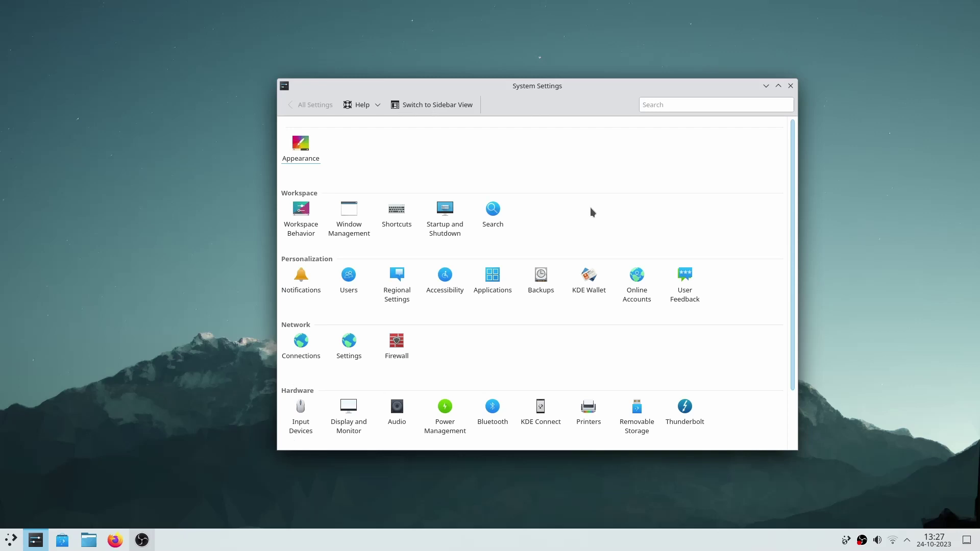
click(431, 104)
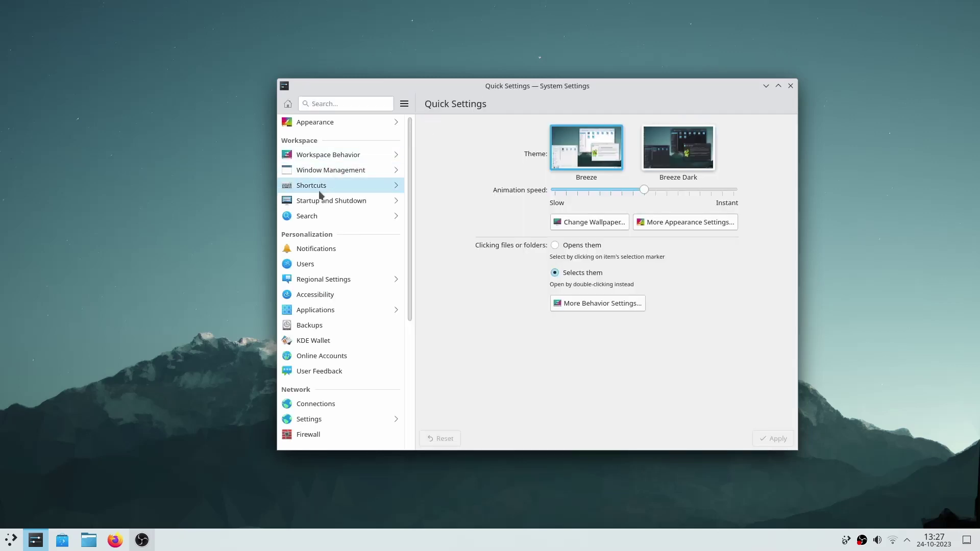
Step: Browse the Appearance and Workspace Behavior pages, including Desktop Effects
click(329, 122)
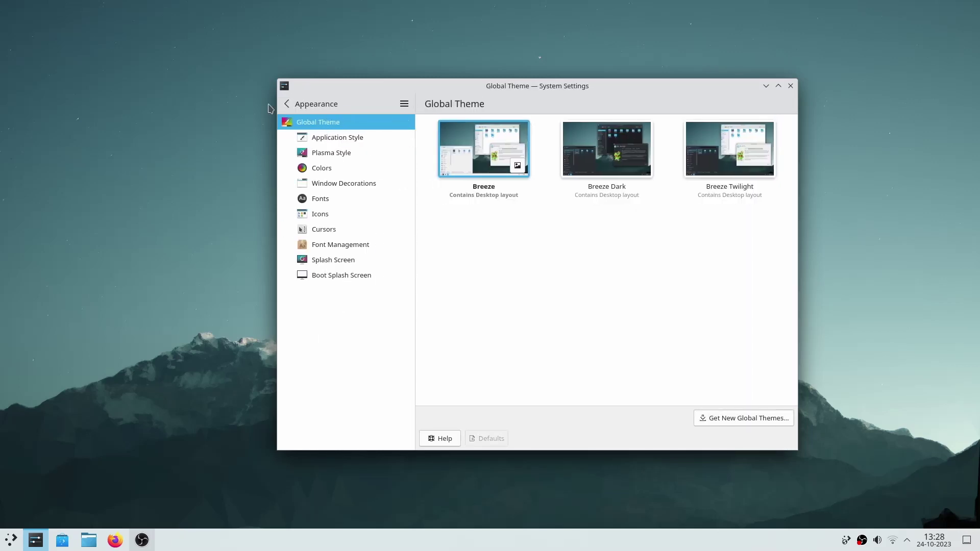
click(286, 105)
click(317, 155)
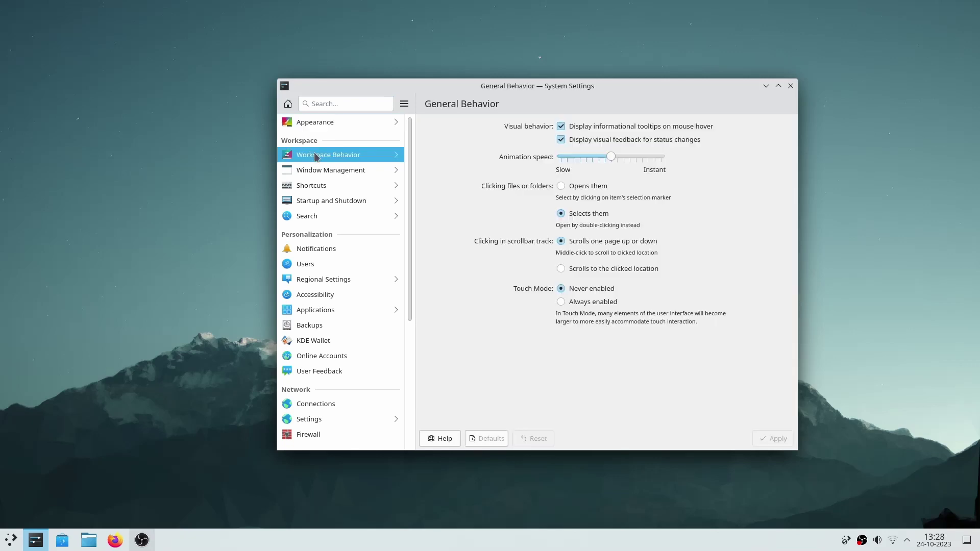
click(314, 136)
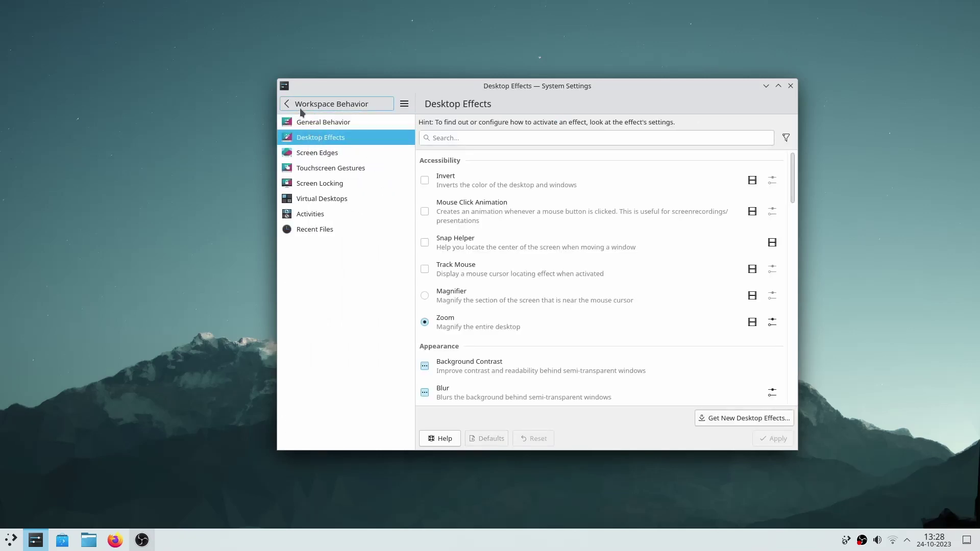
click(287, 104)
scroll(334, 174, down, 1)
scroll(334, 174, down, 5)
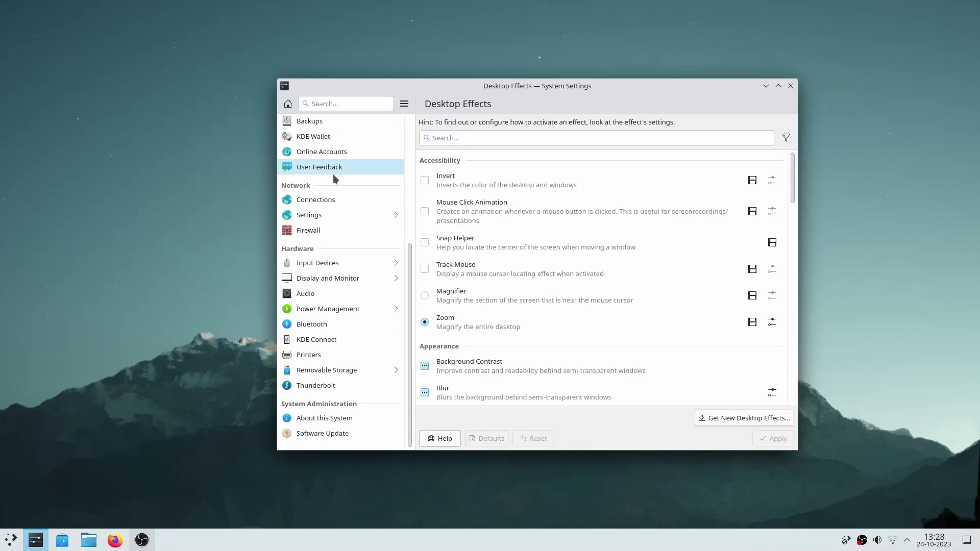
Step: Open About this System, select the kernel version, and view System Monitor in Info Center
click(337, 416)
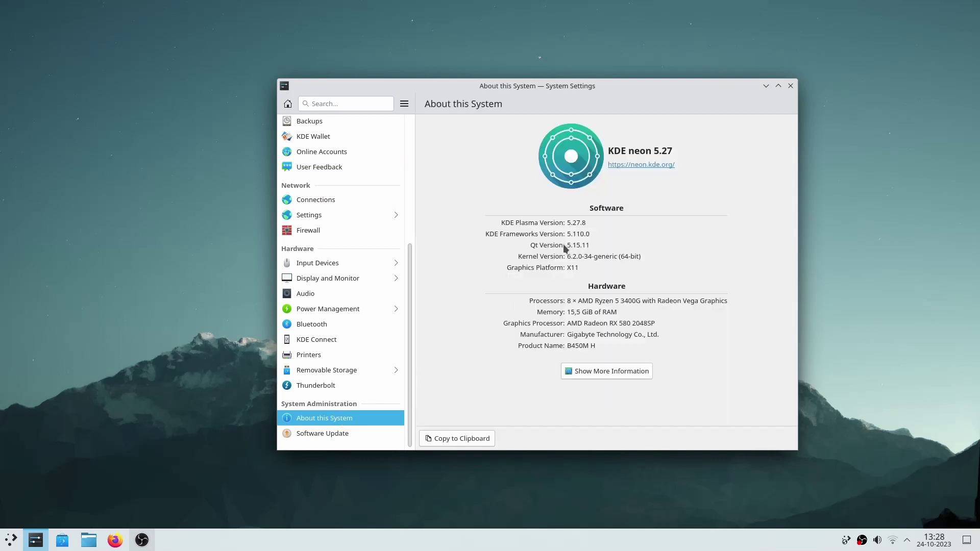
click(560, 227)
drag(567, 257, 641, 256)
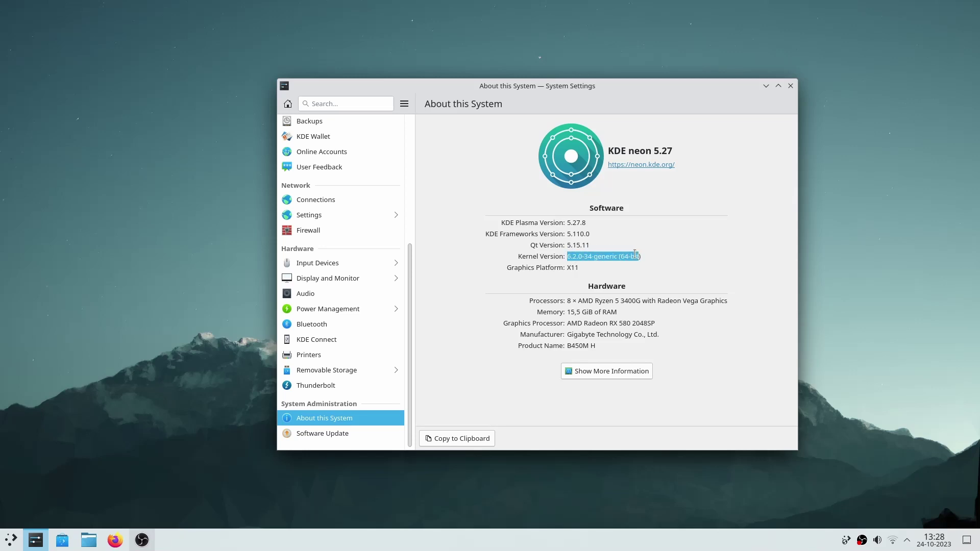
click(595, 373)
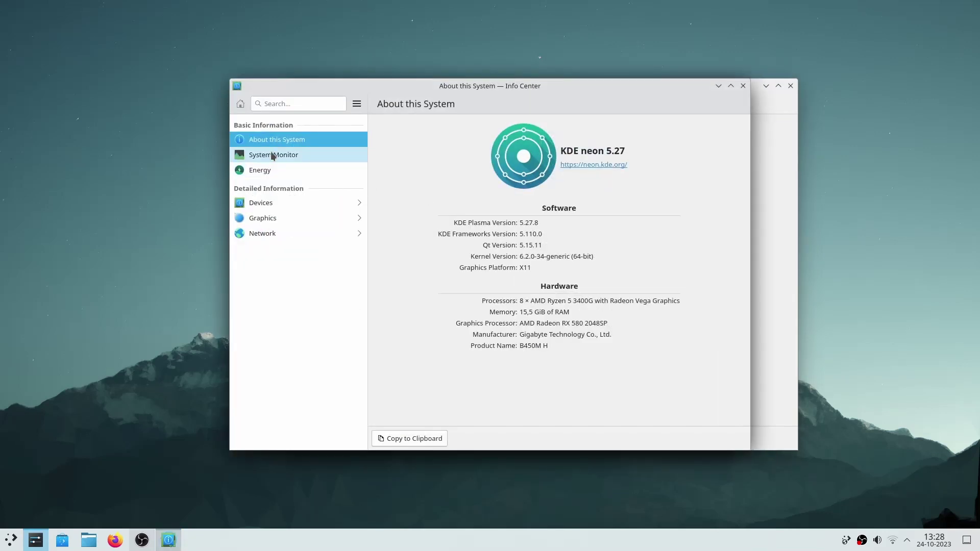
click(272, 155)
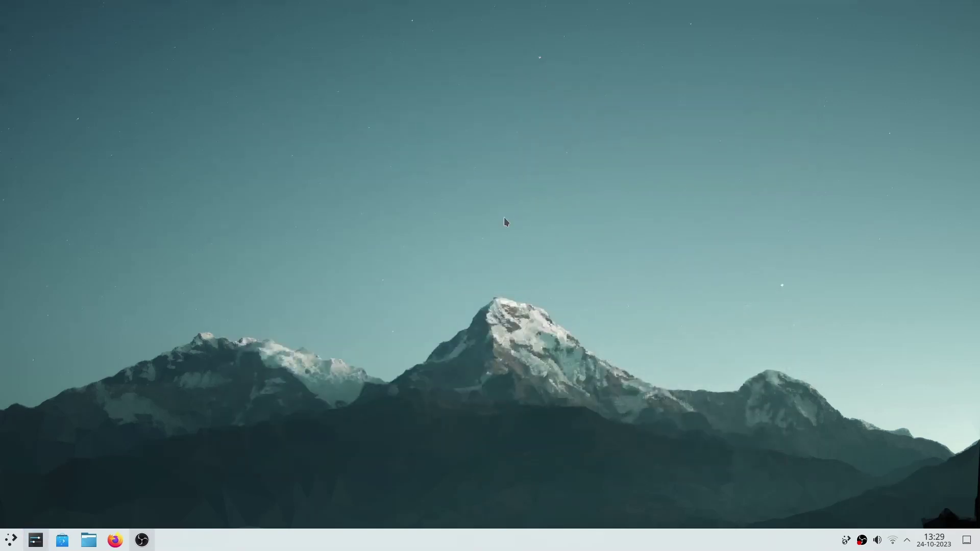
Step: Try Flying Konqui, Kay, Kokkini, One Stands Out and Mountain, then set Path and maximize
click(486, 255)
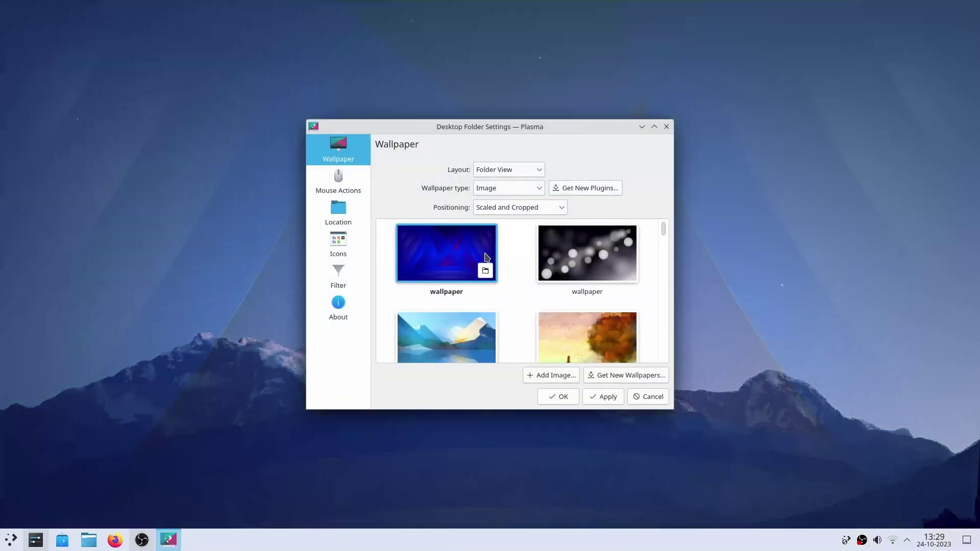
scroll(610, 289, down, 3)
scroll(610, 289, down, 2)
scroll(610, 289, down, 2)
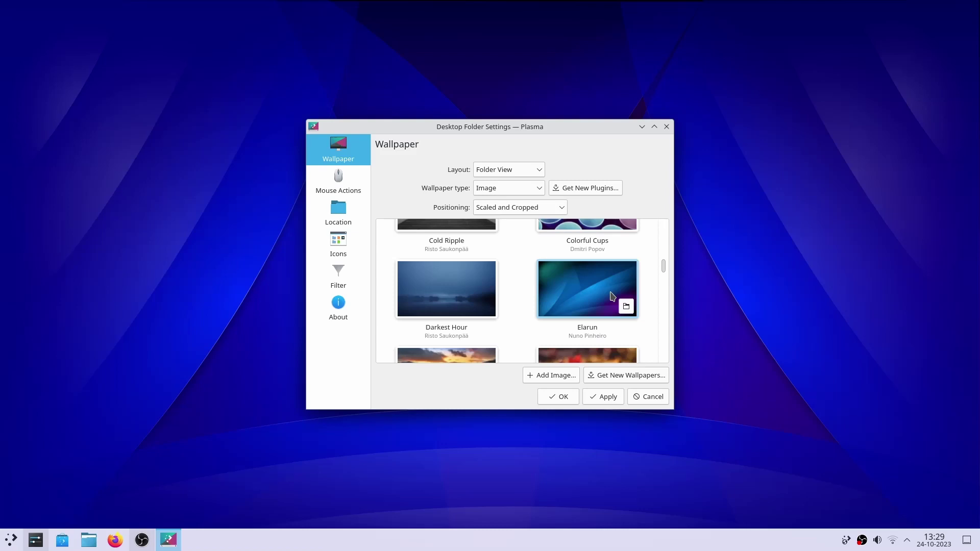
scroll(610, 295, down, 3)
click(591, 316)
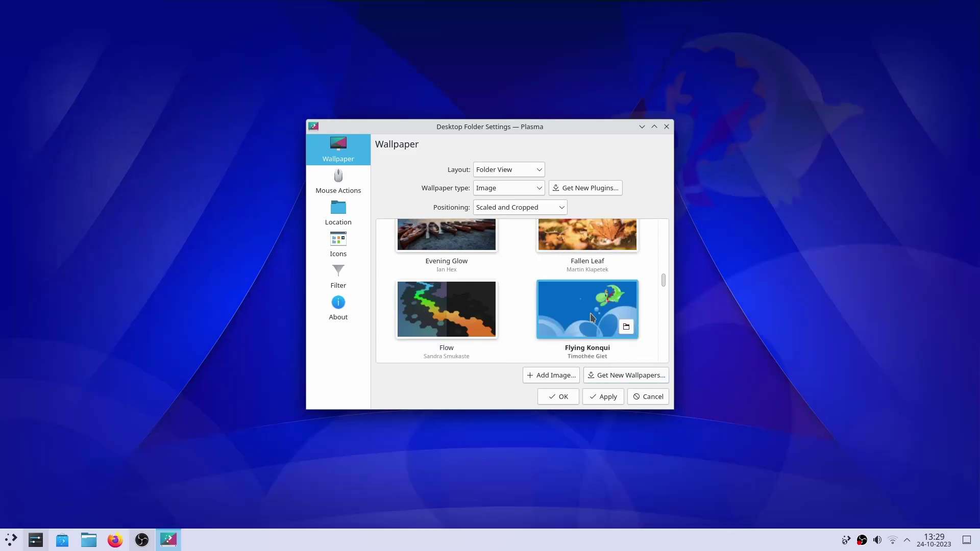
scroll(592, 316, down, 3)
click(576, 314)
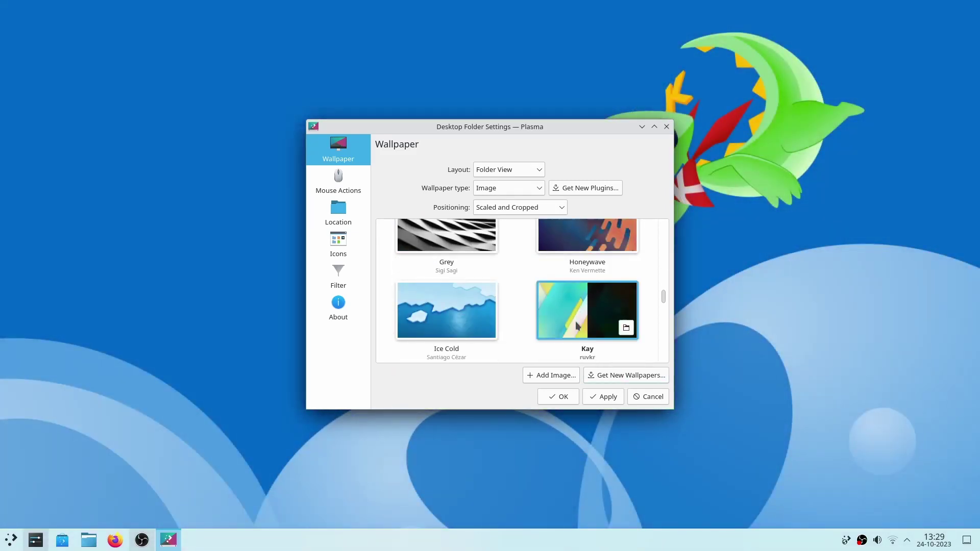
scroll(576, 315, down, 2)
click(566, 322)
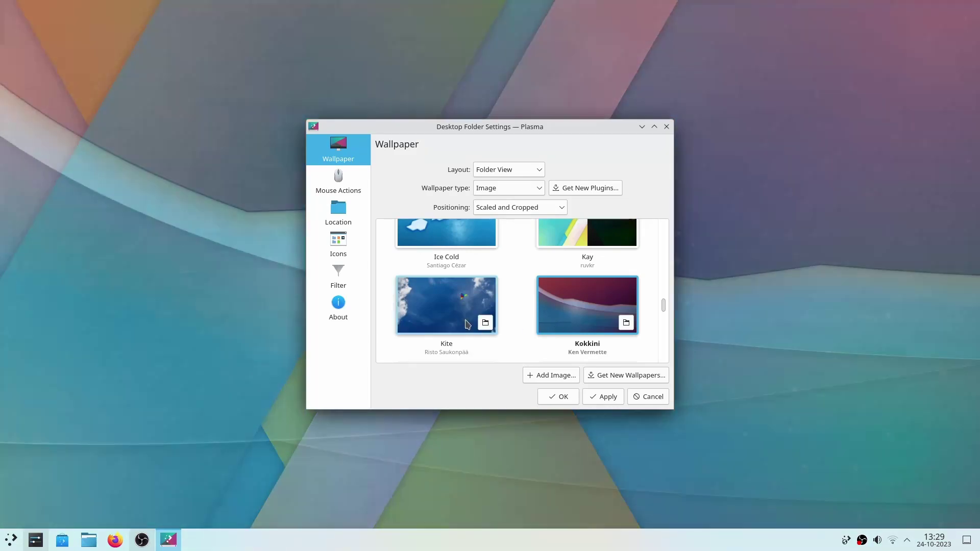
scroll(456, 314, down, 3)
click(458, 314)
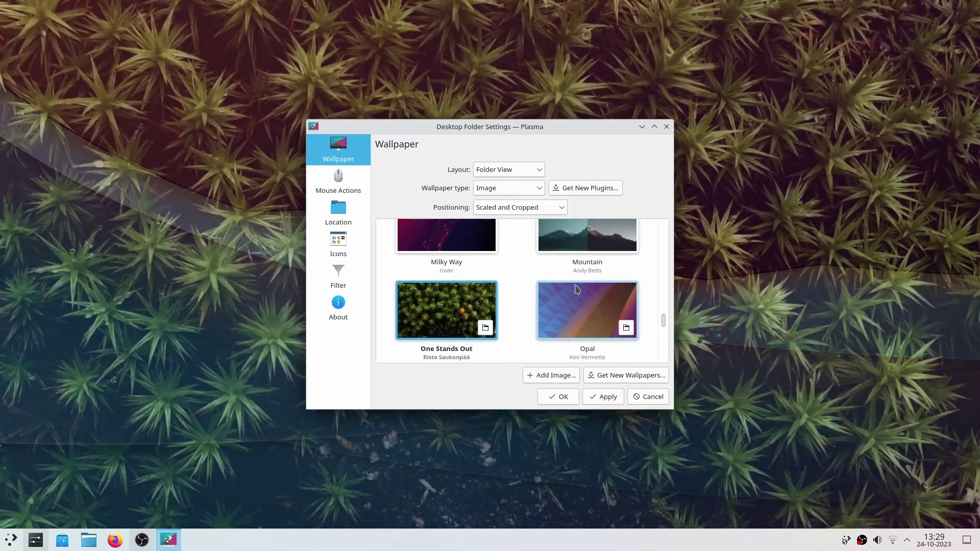
scroll(591, 283, up, 1)
click(587, 260)
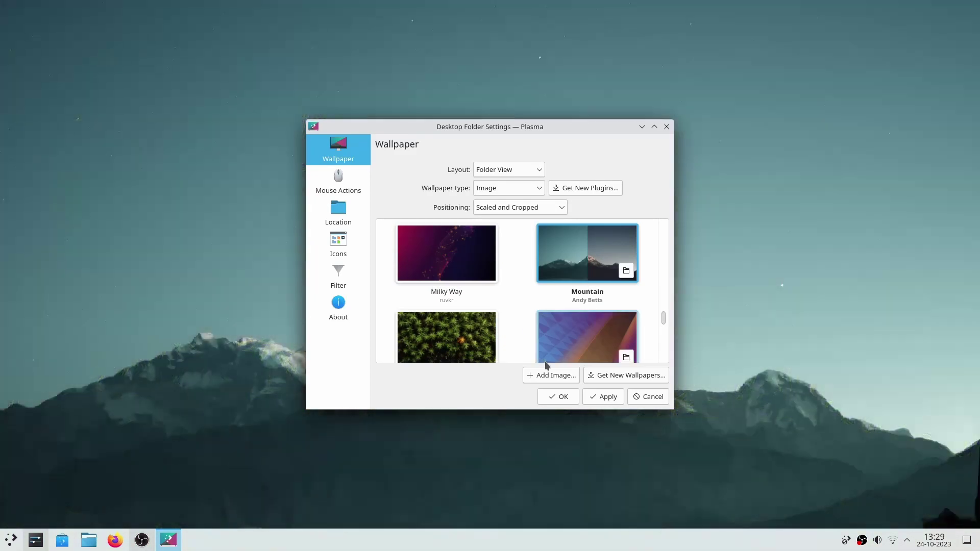
scroll(544, 361, down, 5)
click(545, 361)
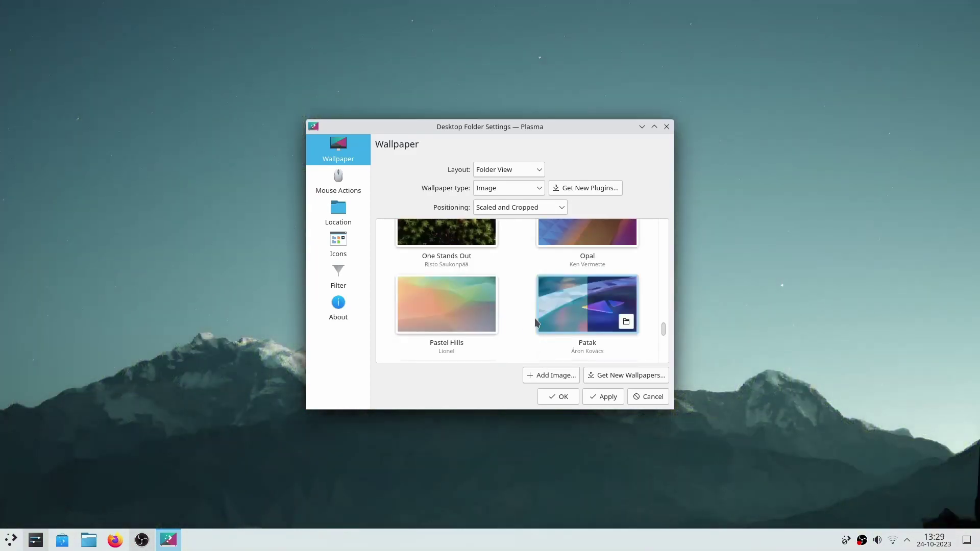
scroll(541, 337, down, 2)
scroll(535, 323, up, 1)
click(460, 275)
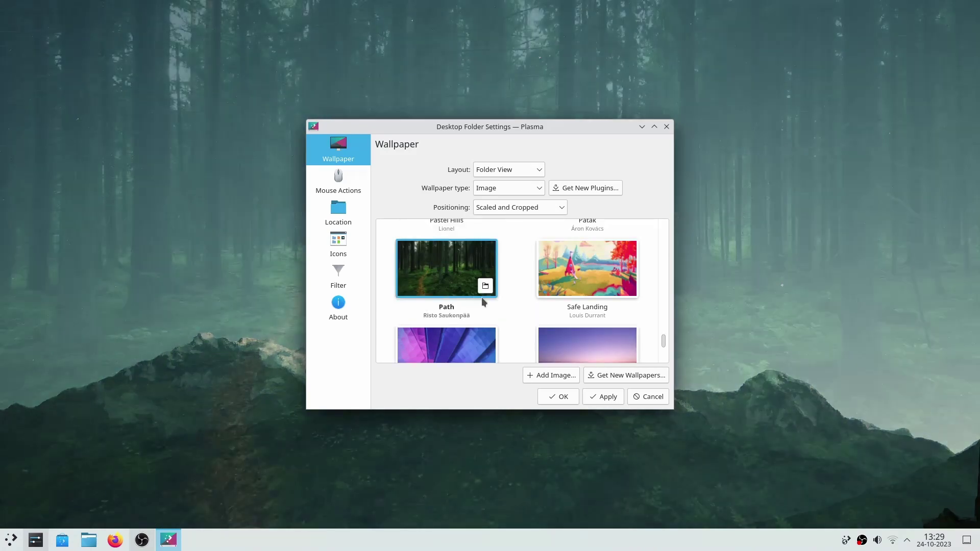
scroll(583, 306, down, 3)
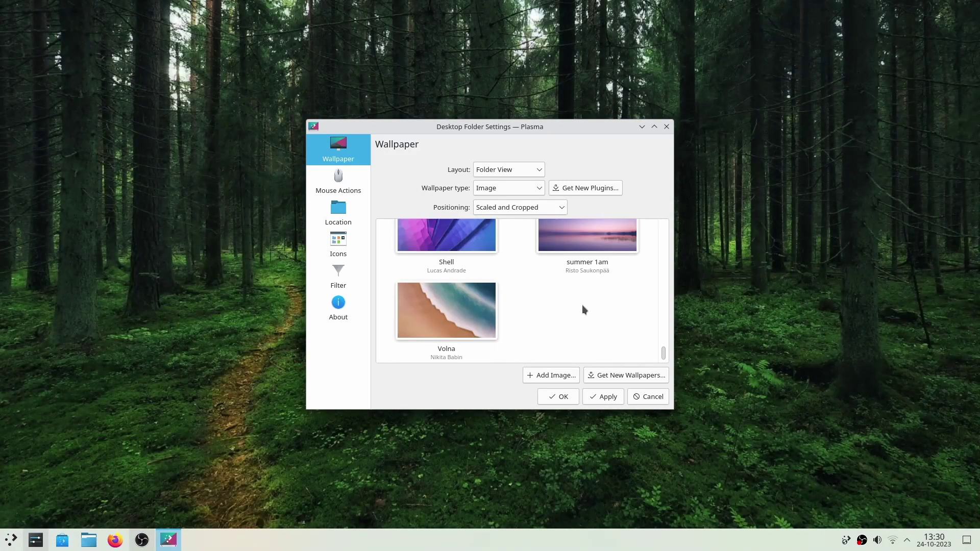
scroll(582, 305, up, 3)
scroll(582, 305, up, 1)
click(654, 126)
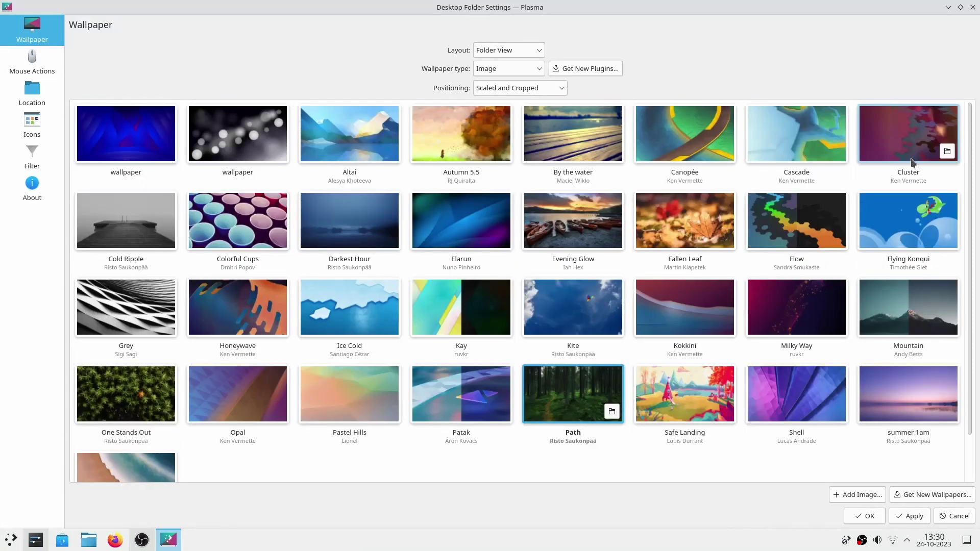
Step: Pick the Flow thumbnail in the wallpaper grid as the new background
click(796, 221)
mouse_move(733, 7)
mouse_down()
mouse_move(753, 250)
mouse_move(416, 2)
mouse_up()
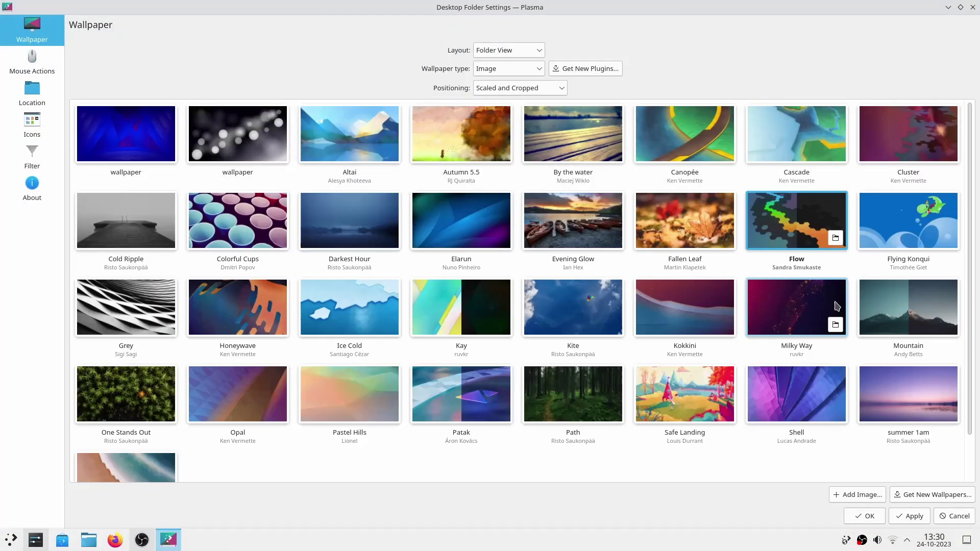